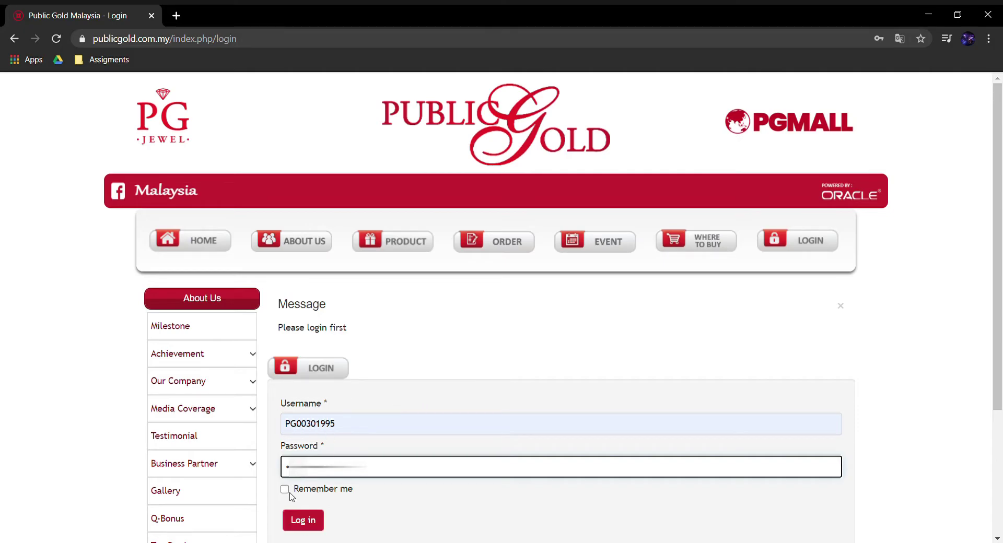
# Check the prefilled username and log in to the Public Gold account with the saved credentials
pyautogui.click(359, 425)
pyautogui.moveTo(359, 425); pyautogui.dragTo(286, 435)
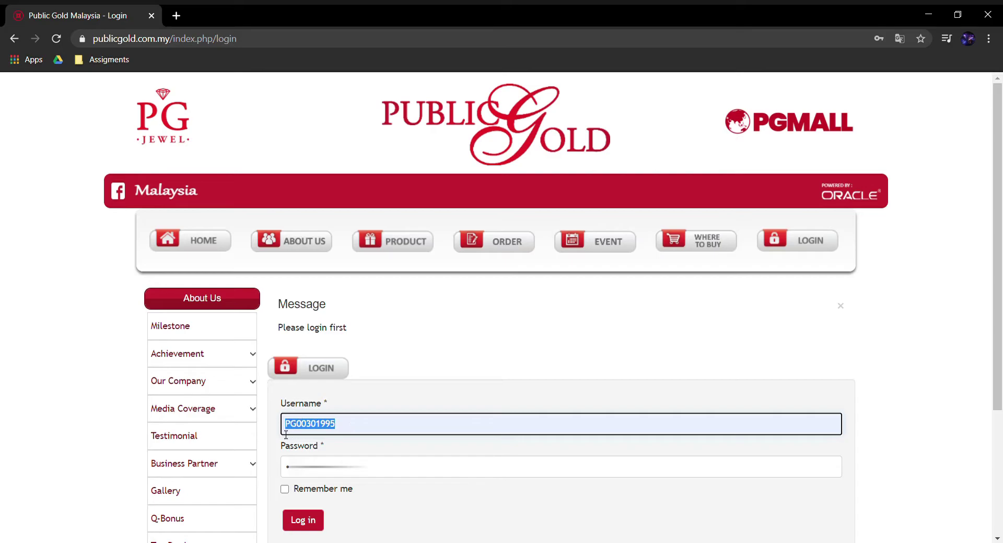
pyautogui.click(380, 430)
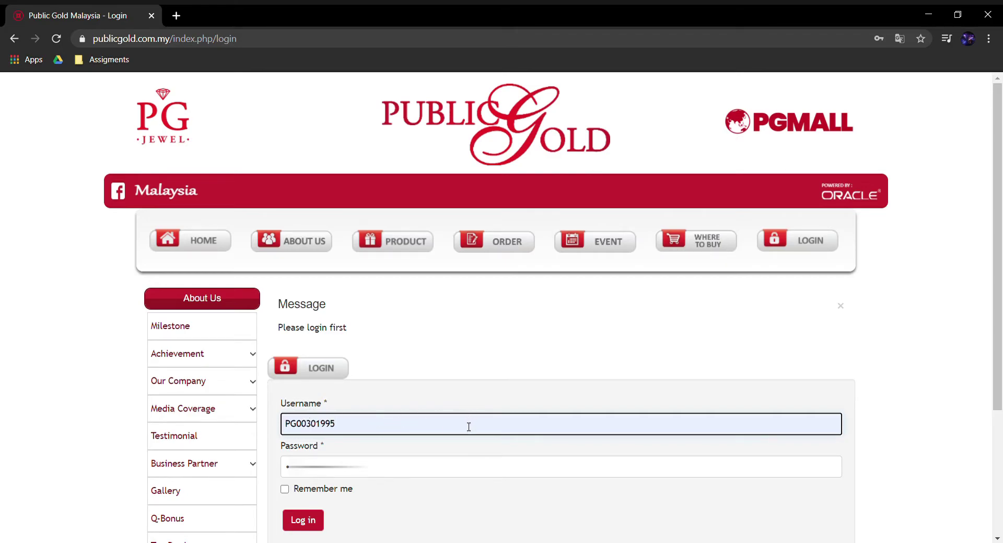
pyautogui.moveTo(358, 434); pyautogui.dragTo(267, 434)
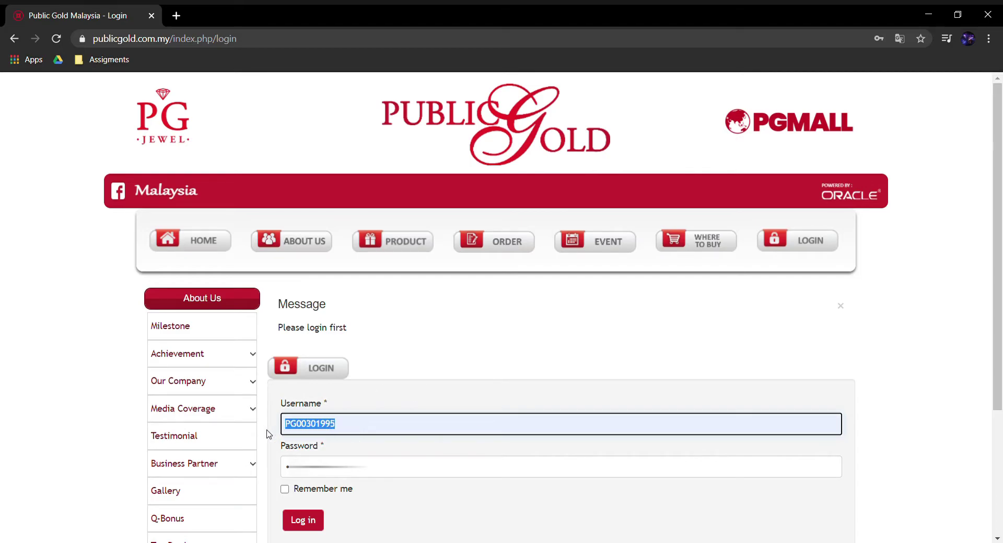
pyautogui.click(382, 432)
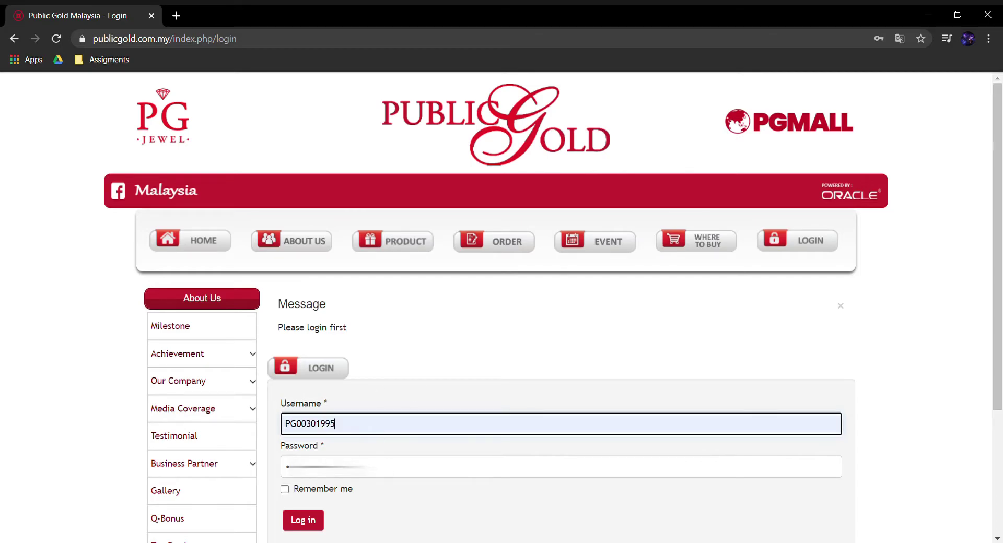
pyautogui.click(320, 519)
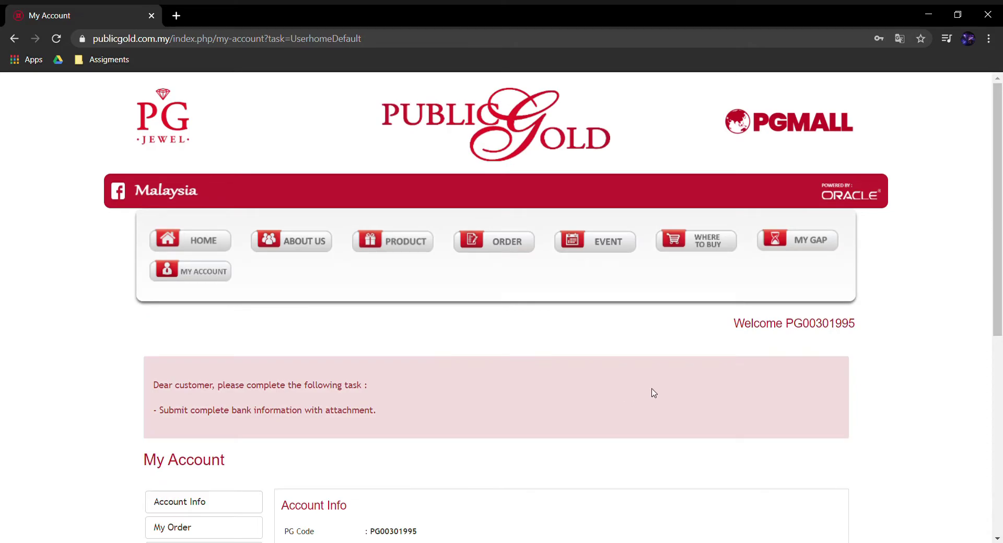
# Open My GAP from the account page and go to the new GAP site
pyautogui.click(825, 246)
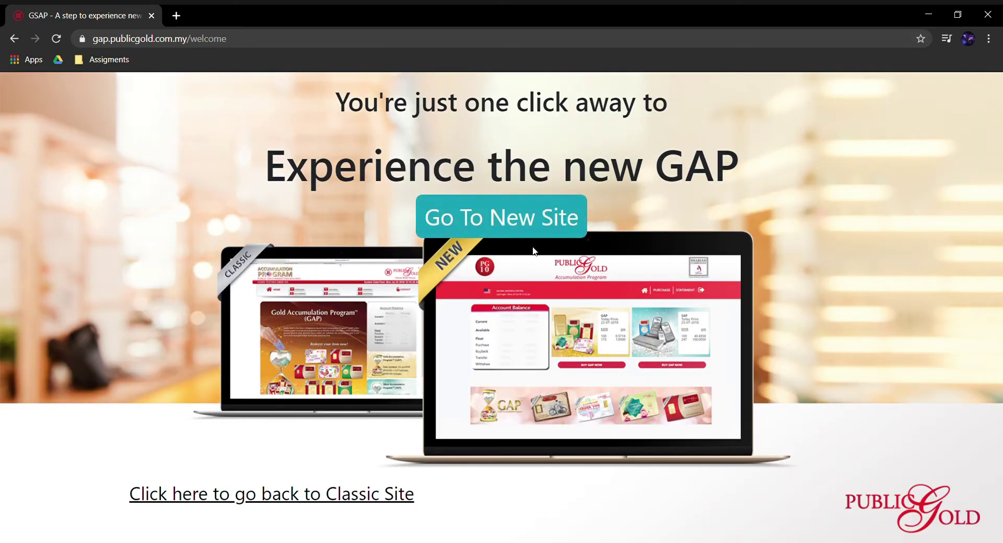
pyautogui.click(495, 219)
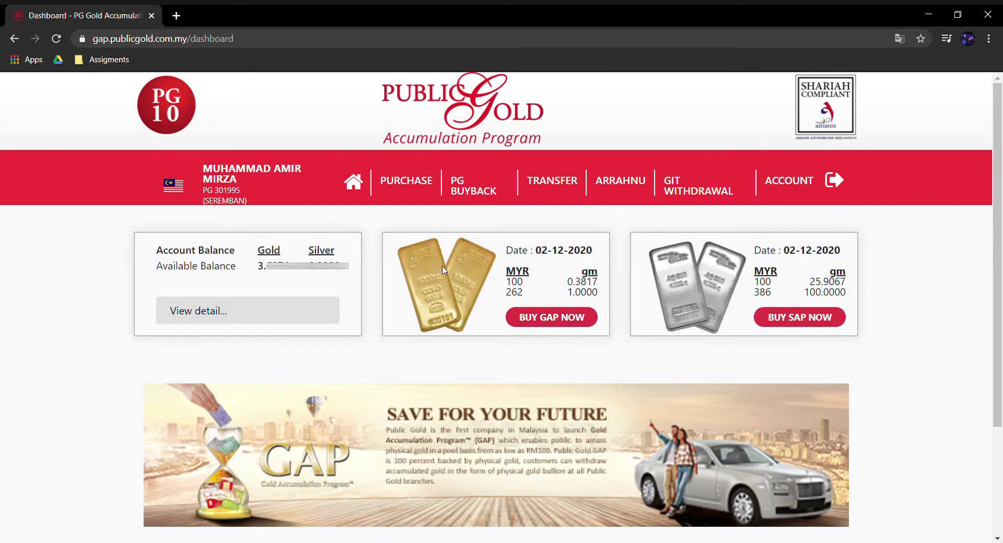
# Start a GAP purchase and continue to the order form with Pay Online (FPX) as the mode of payment
pyautogui.click(545, 318)
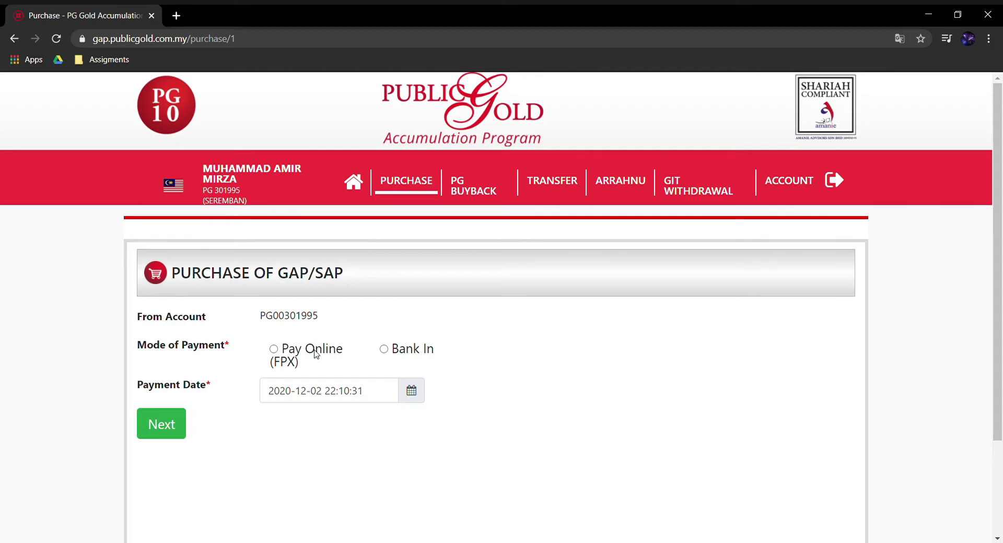
pyautogui.click(281, 356)
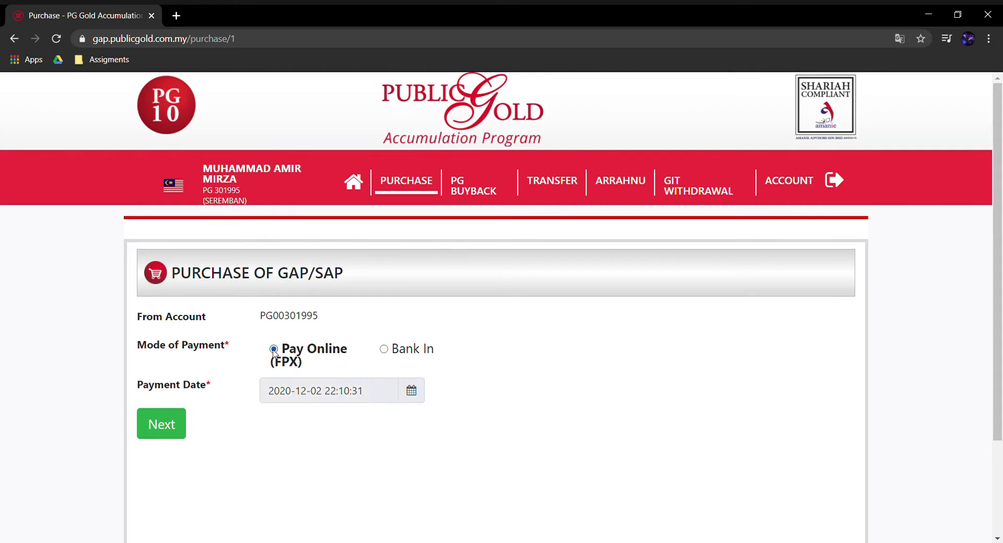
pyautogui.click(393, 354)
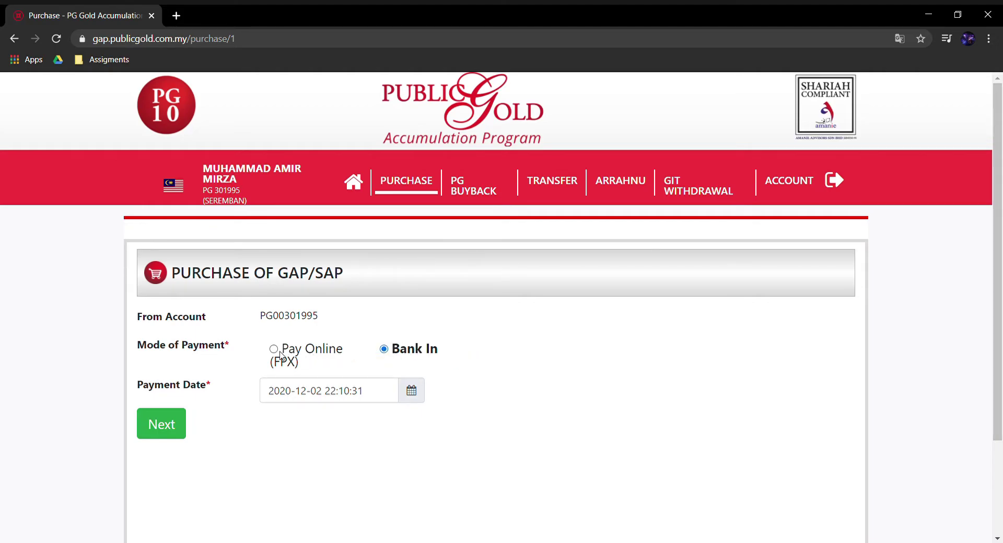
pyautogui.click(304, 357)
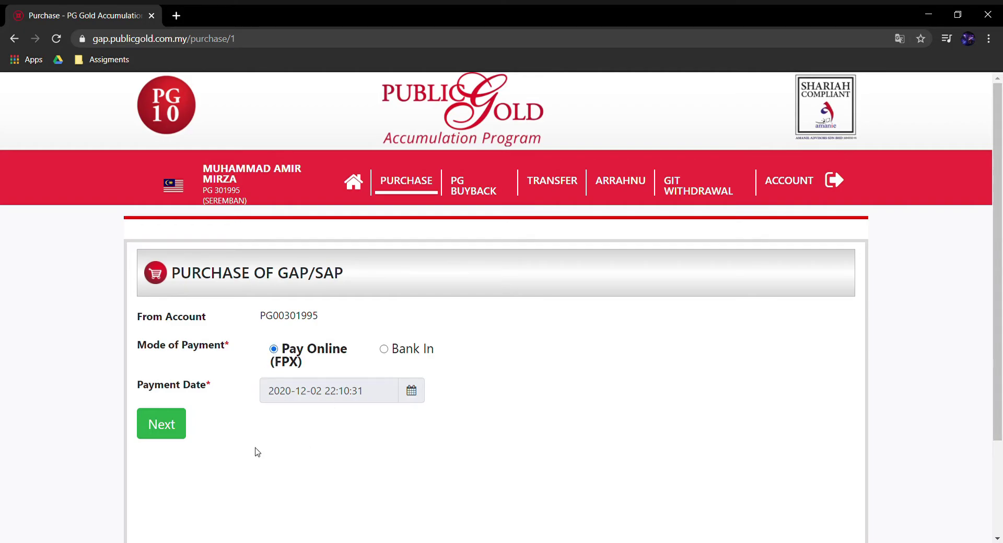
pyautogui.click(177, 430)
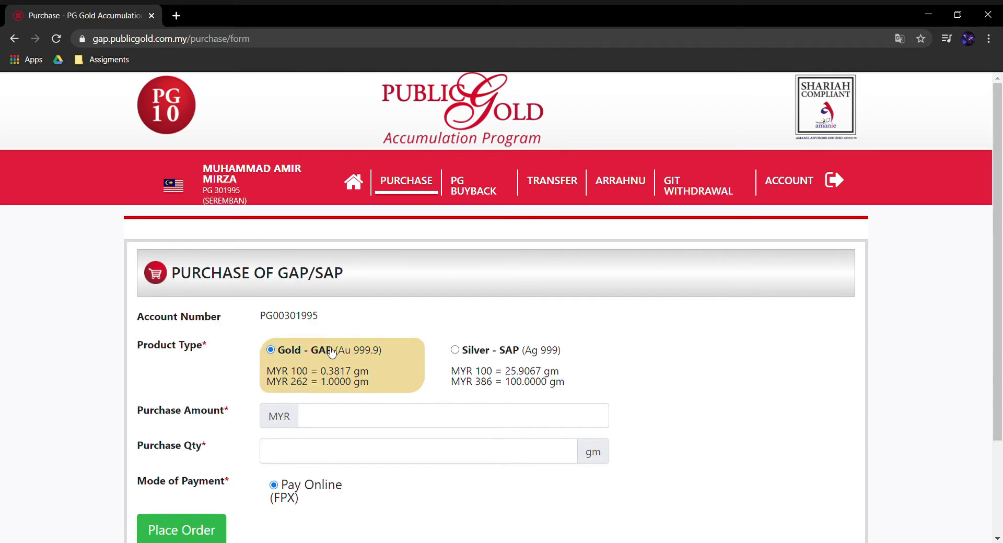
# Switch the product type to Silver - SAP and back to Gold - GAP
pyautogui.scroll(-1, 343, 370)
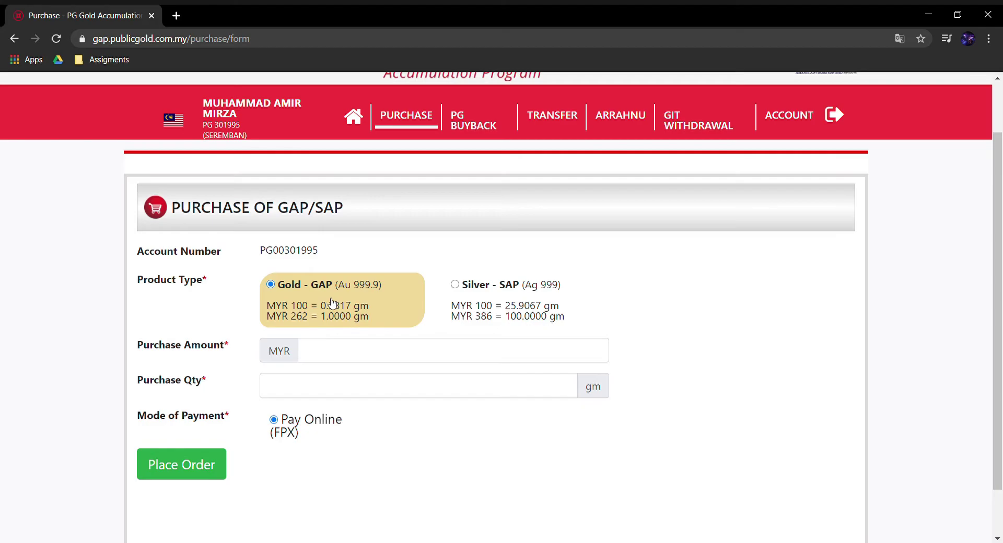
pyautogui.click(457, 311)
pyautogui.click(384, 318)
pyautogui.click(520, 304)
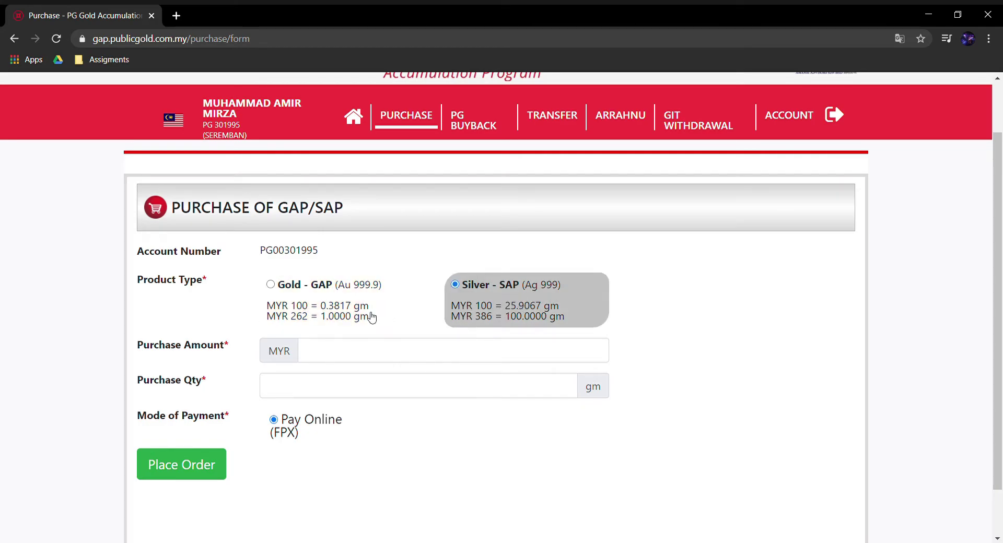
pyautogui.click(328, 315)
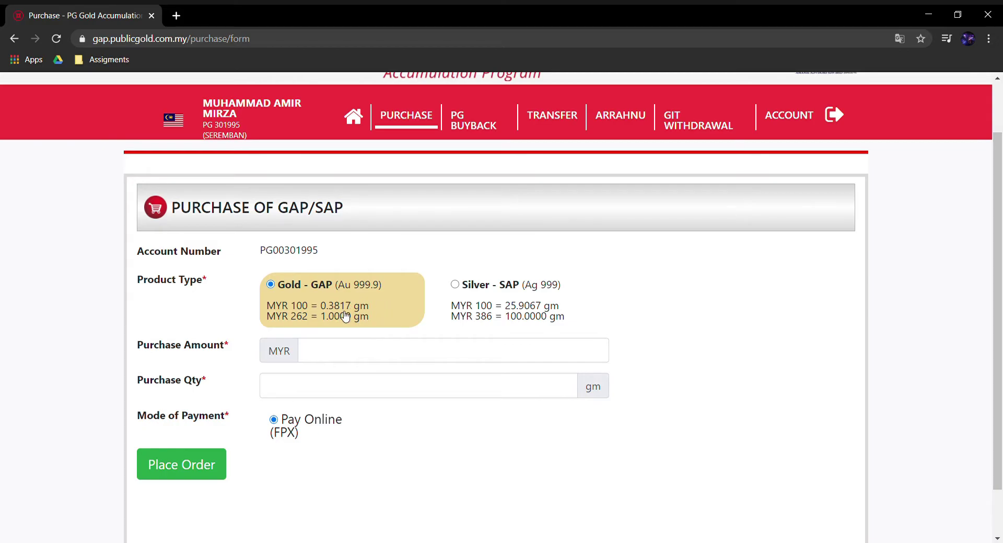
# Enter a purchase amount of MYR 100 and check the matching gold quantity
pyautogui.click(308, 353)
pyautogui.click(345, 390)
pyautogui.click(356, 354)
pyautogui.click(369, 391)
pyautogui.click(370, 360)
pyautogui.click(377, 395)
pyautogui.click(375, 361)
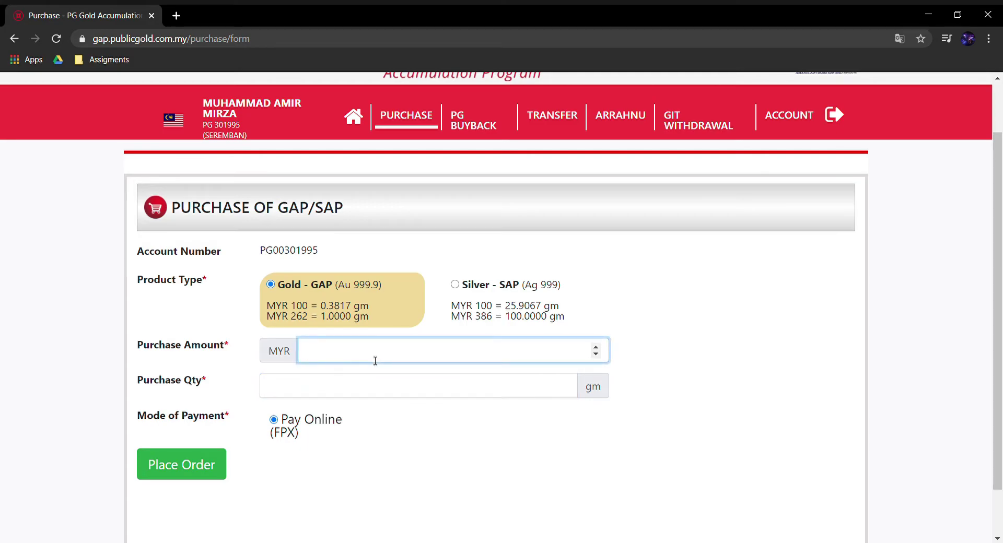
pyautogui.write('100')
pyautogui.moveTo(331, 395); pyautogui.dragTo(253, 394)
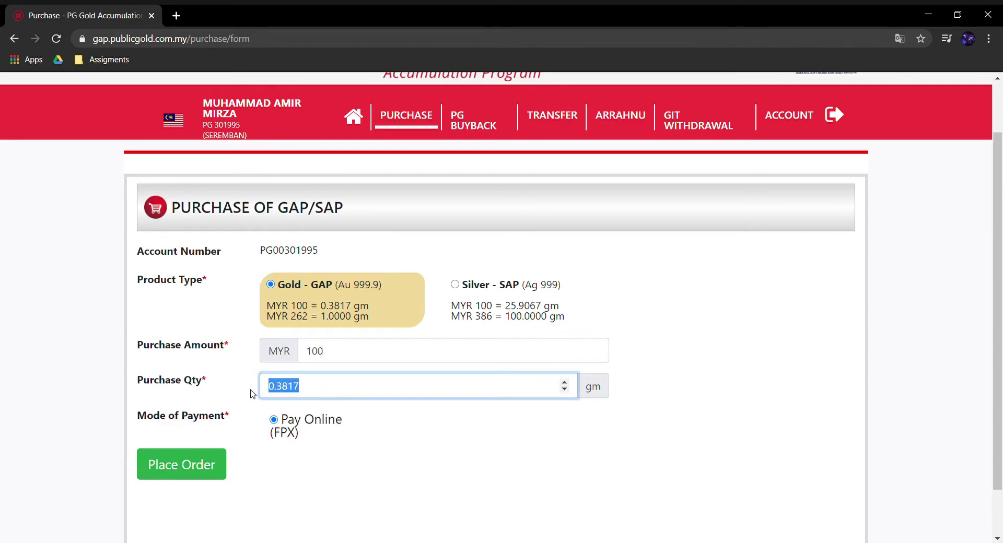
pyautogui.click(325, 394)
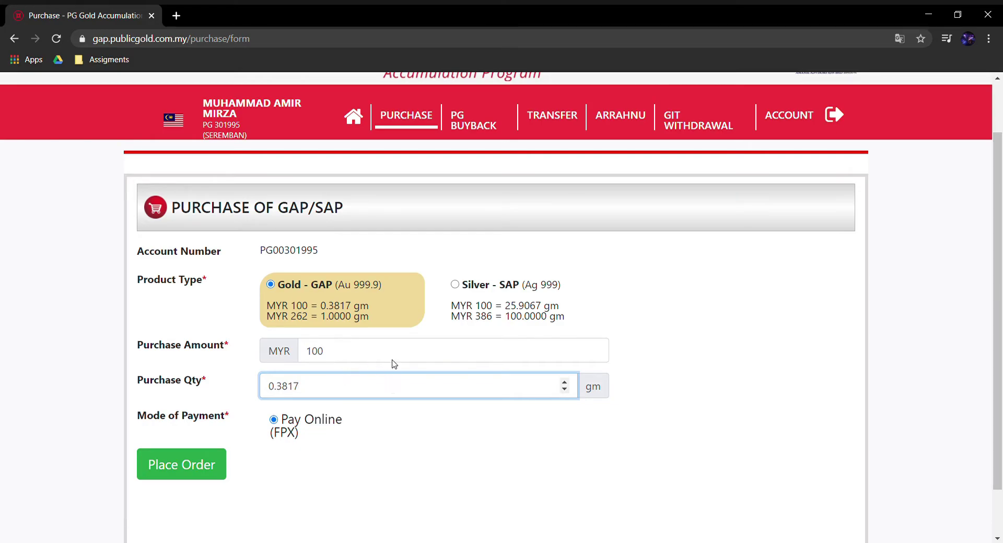
# Set the purchase quantity to 20 gm and check the matching amount in MYR
pyautogui.moveTo(401, 391); pyautogui.dragTo(250, 392)
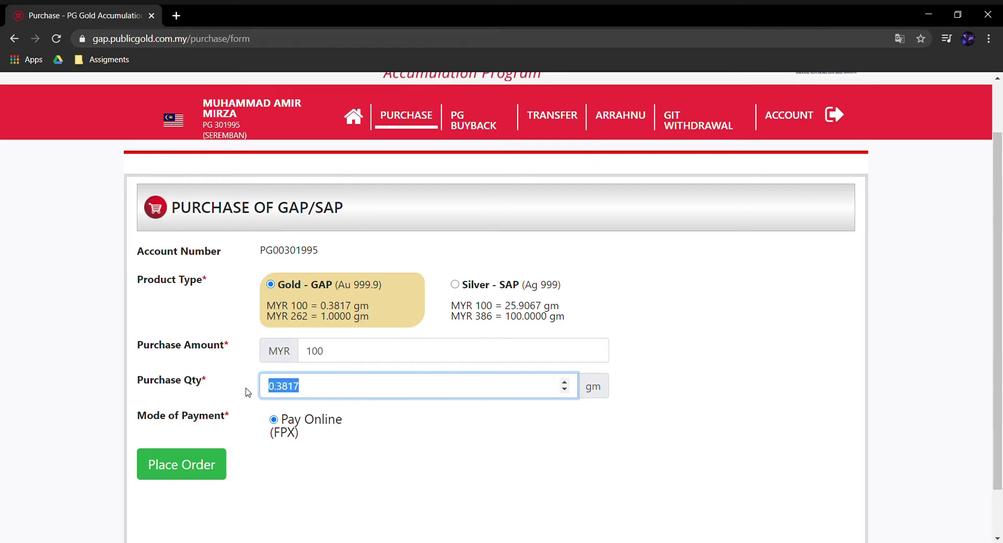
pyautogui.write('20')
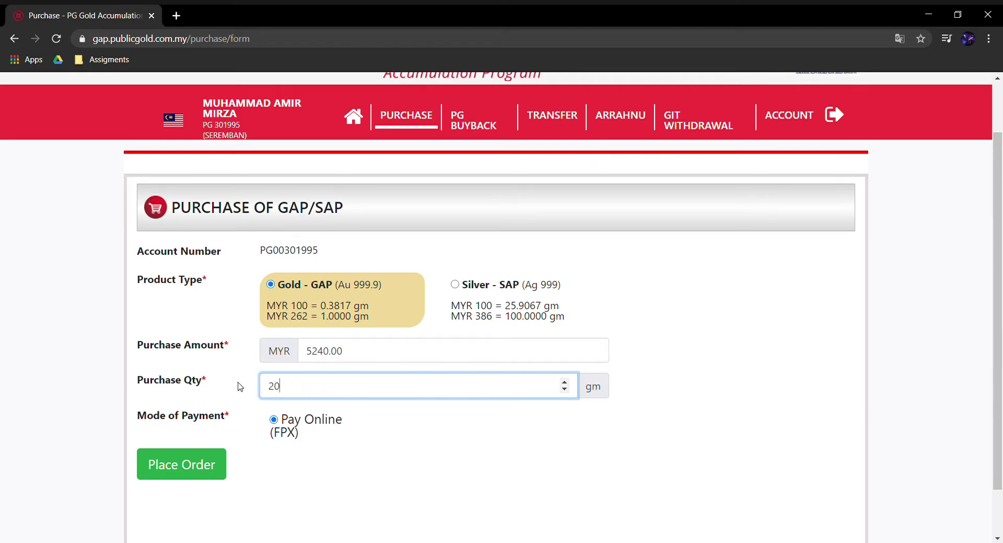
pyautogui.moveTo(348, 353); pyautogui.dragTo(291, 355)
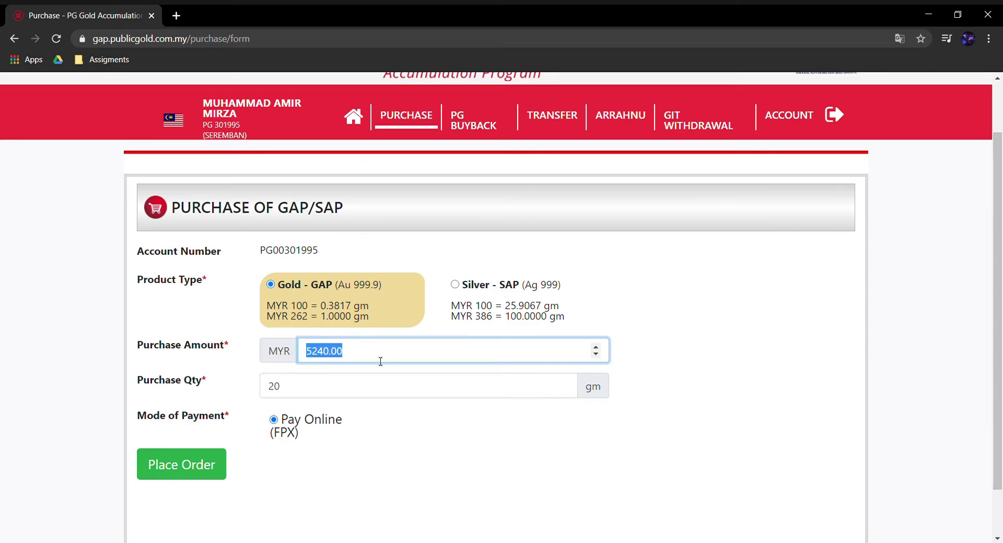
pyautogui.click(313, 356)
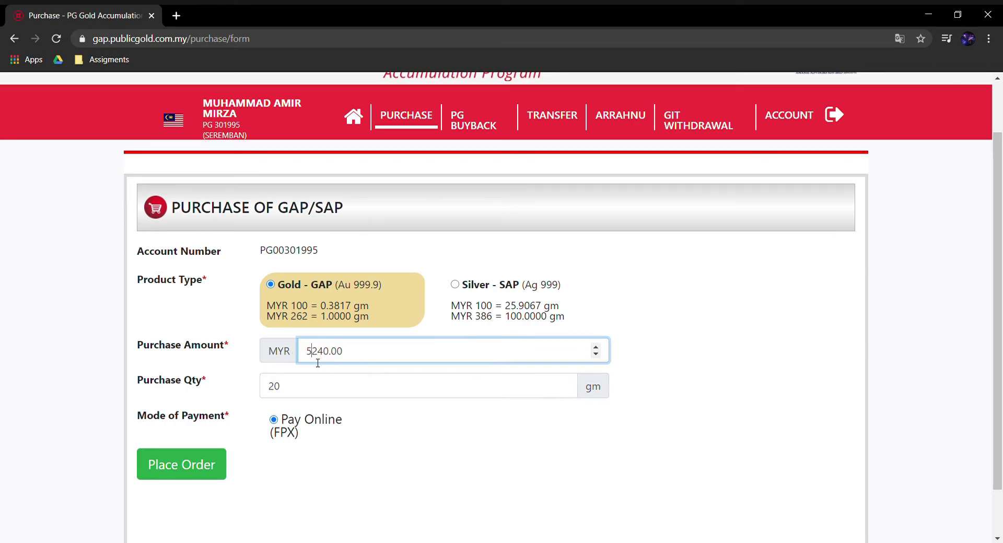
pyautogui.click(340, 395)
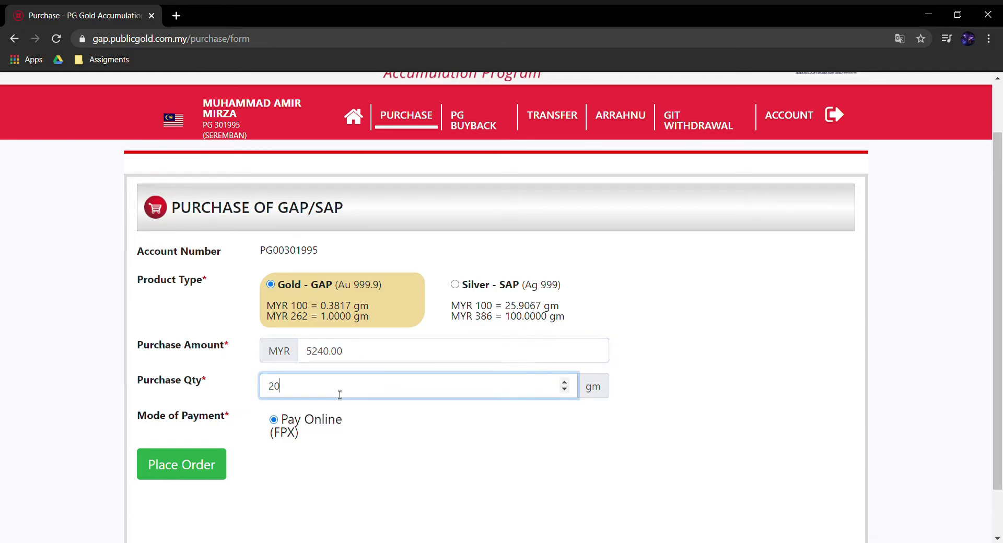
# Set the purchase quantity to 4.25 gm and check the matching amount in MYR
pyautogui.moveTo(336, 394); pyautogui.dragTo(244, 390)
pyautogui.write('4.25')
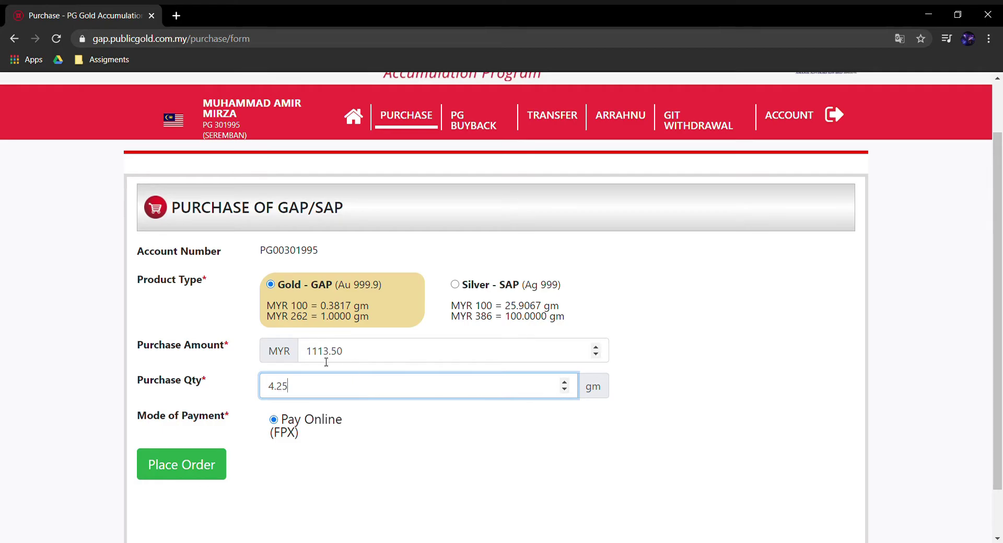
pyautogui.moveTo(361, 354); pyautogui.dragTo(290, 358)
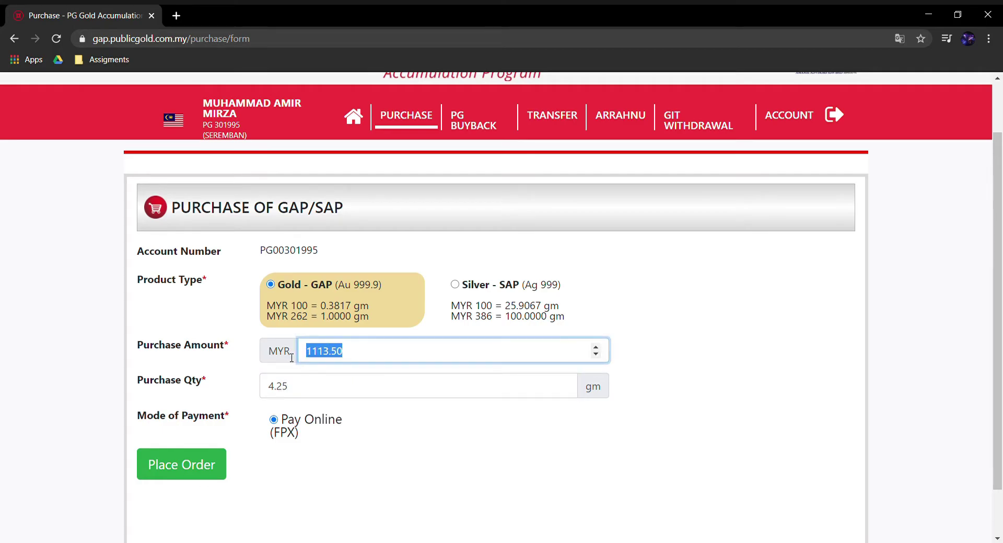
pyautogui.click(380, 355)
pyautogui.moveTo(377, 356); pyautogui.dragTo(295, 358)
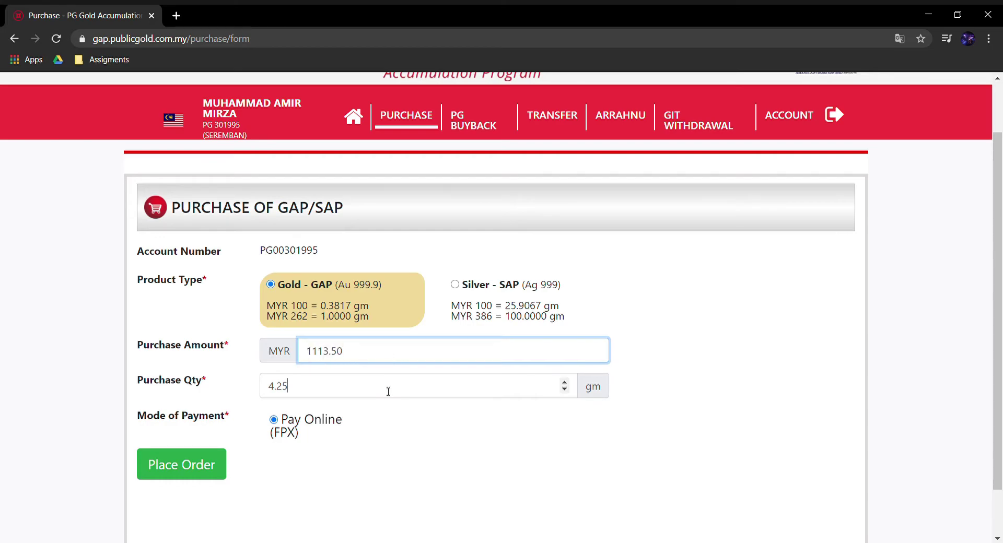
pyautogui.moveTo(387, 390); pyautogui.dragTo(303, 366)
pyautogui.click(347, 395)
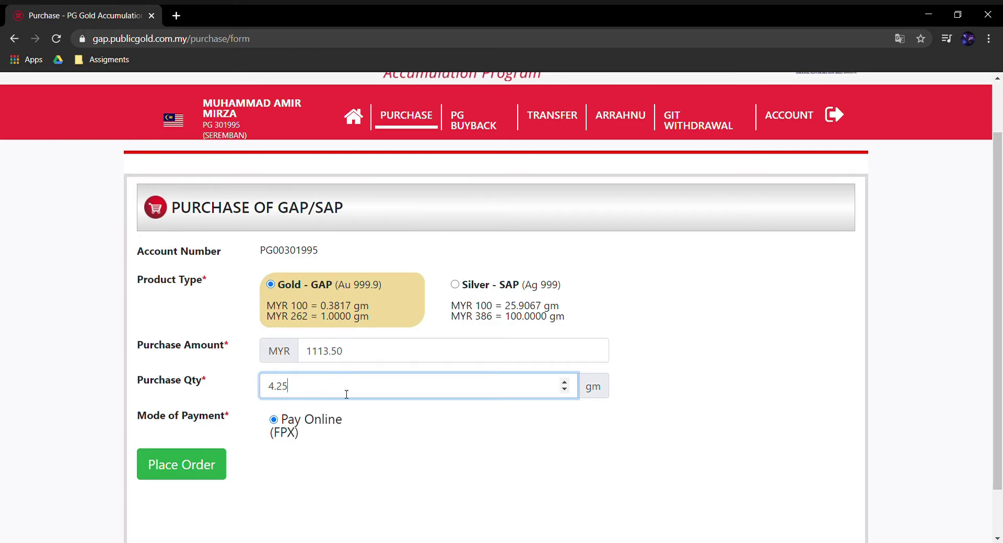
# Set the purchase quantity to 1 gm and place the gold order
pyautogui.moveTo(333, 394); pyautogui.dragTo(248, 392)
pyautogui.write('1')
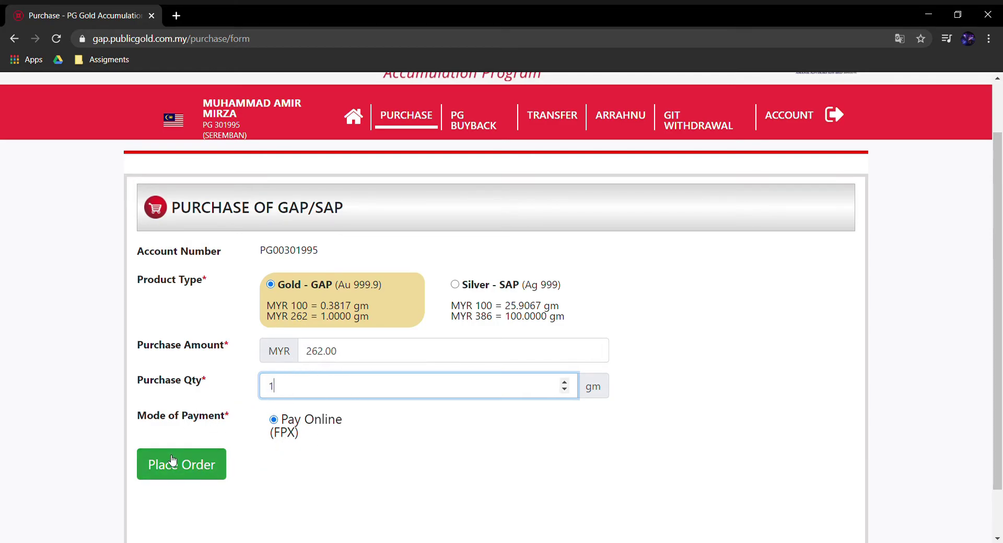
pyautogui.click(201, 467)
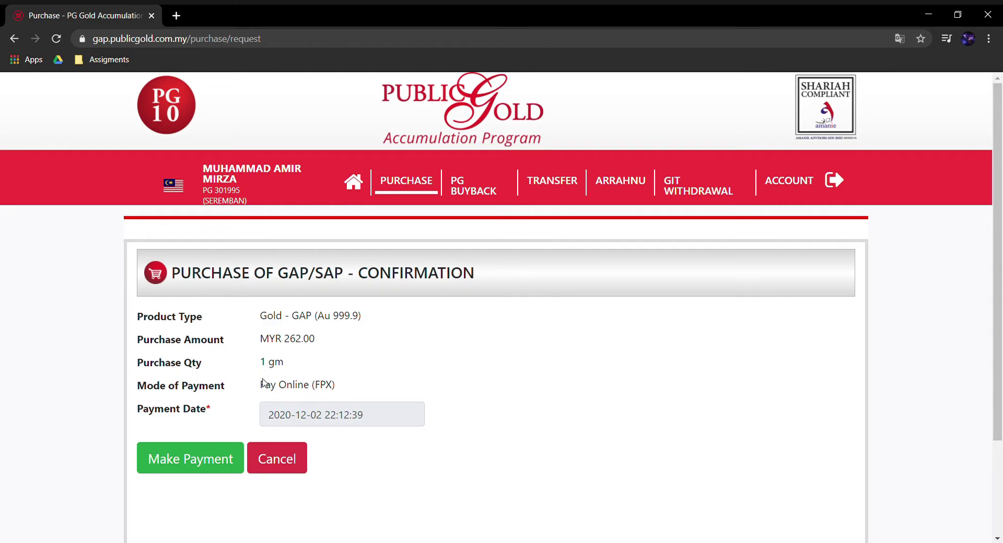
# Make the payment for the confirmed order through FPX with BSN as the bank
pyautogui.click(175, 460)
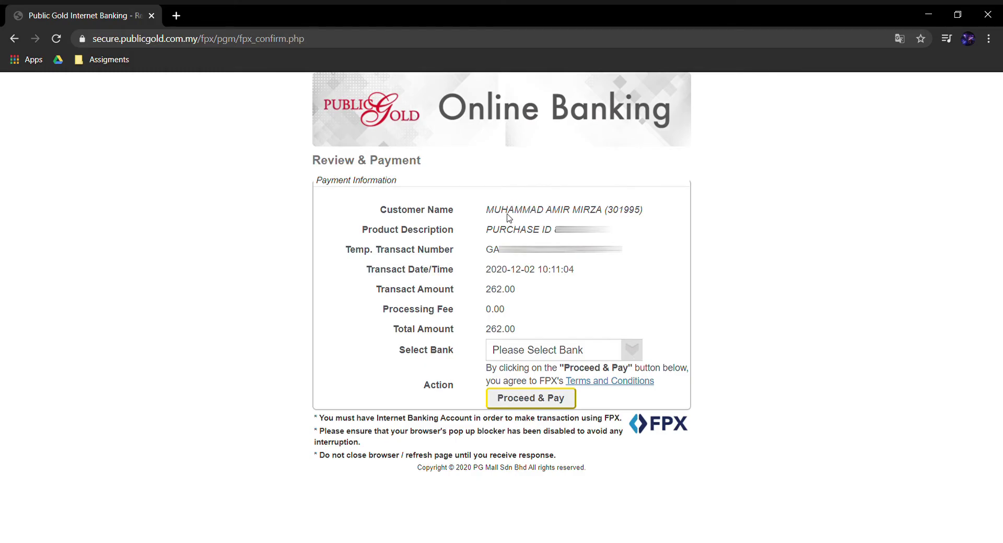
pyautogui.press('b')
pyautogui.press('s')
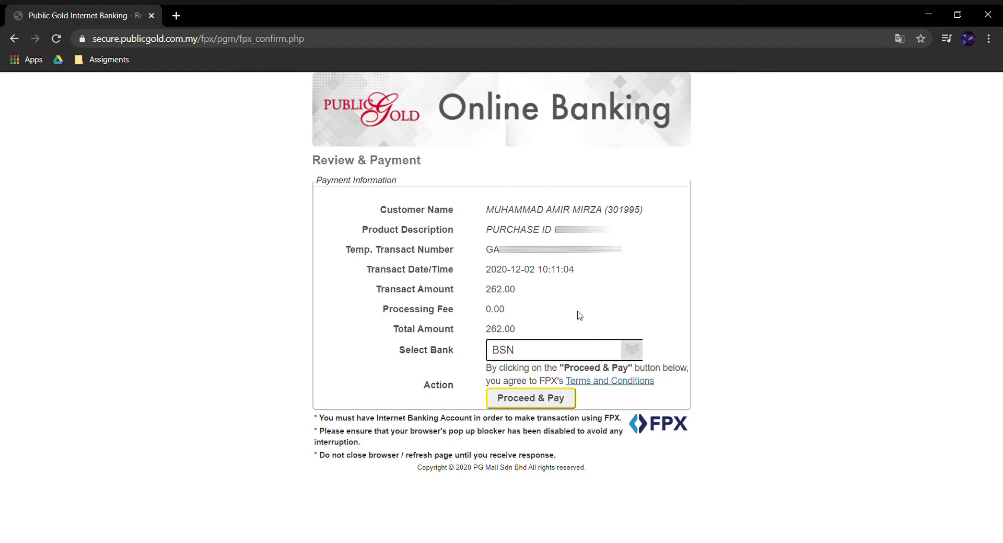
pyautogui.click(515, 398)
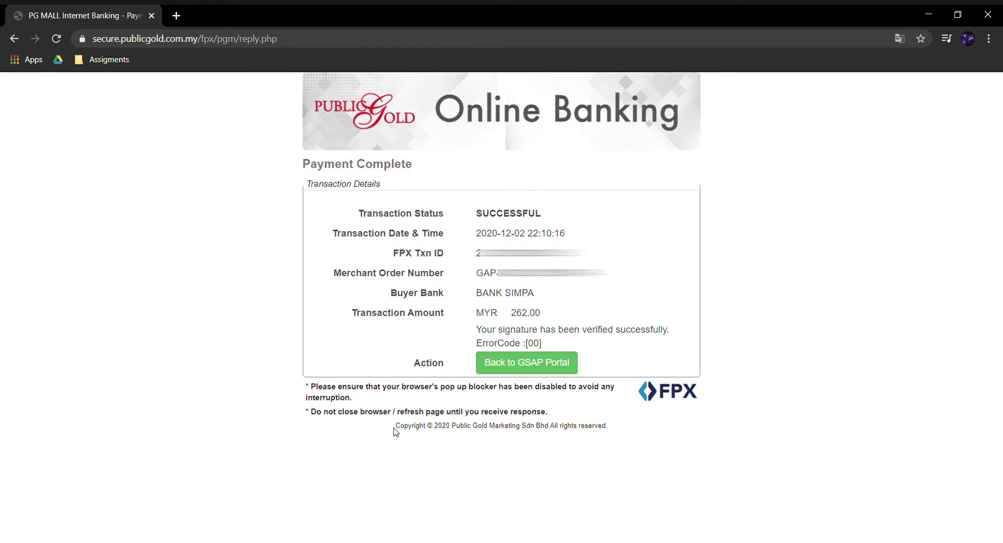
# Check the transaction status on the payment receipt and return to the GSAP portal's purchase result
pyautogui.moveTo(475, 214); pyautogui.dragTo(553, 215)
pyautogui.click(629, 251)
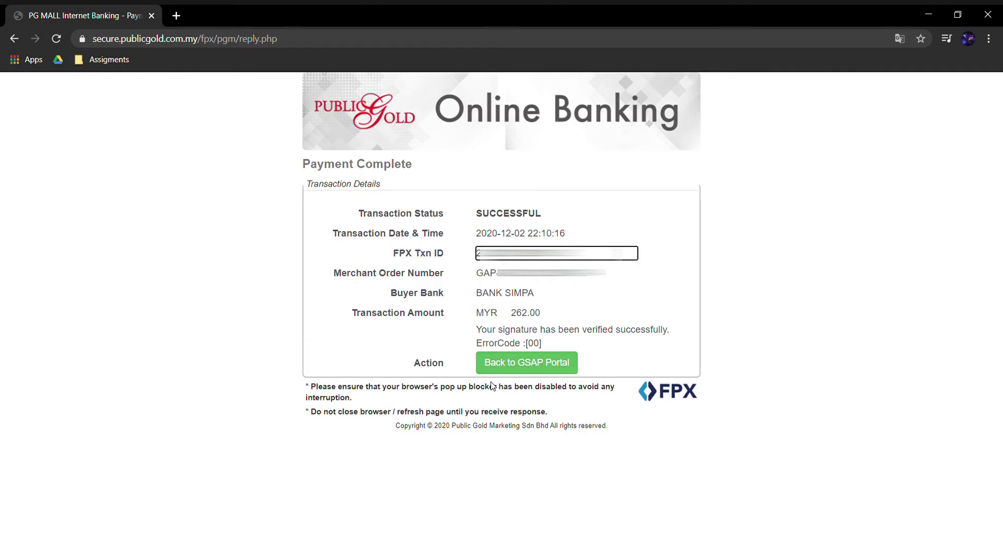
pyautogui.click(557, 370)
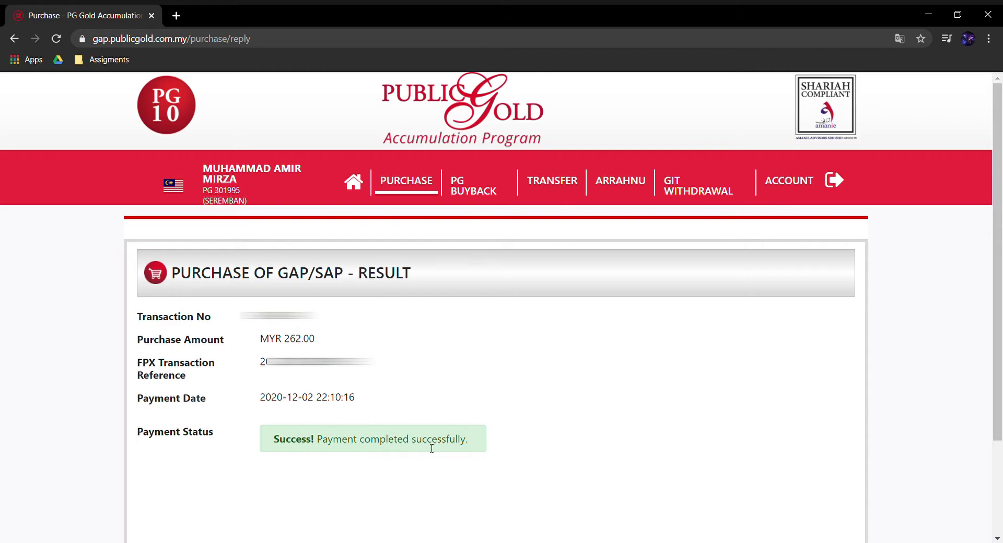
pyautogui.scroll(-1, 312, 464)
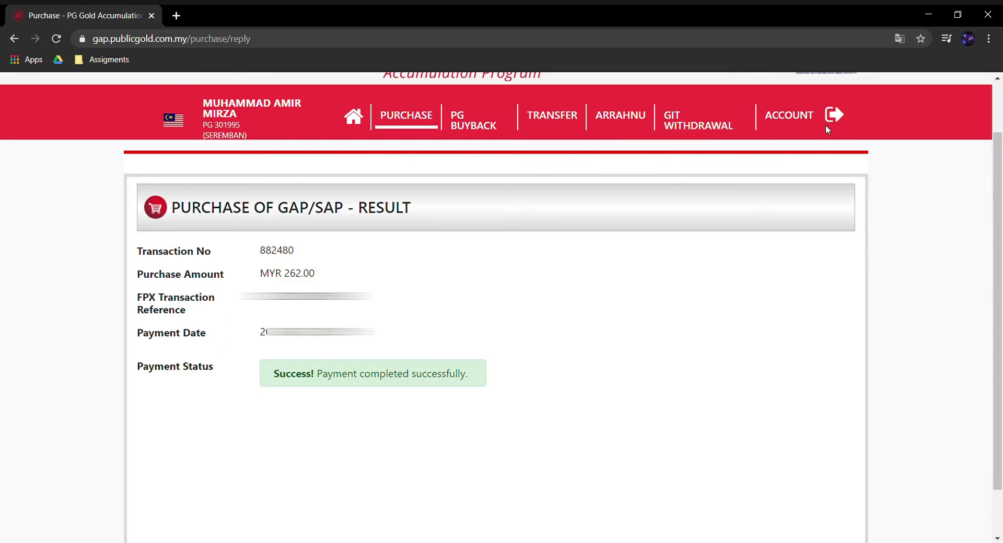
# Open the account statement and review the balances and the status of the latest purchase in the GAP transaction history
pyautogui.click(792, 120)
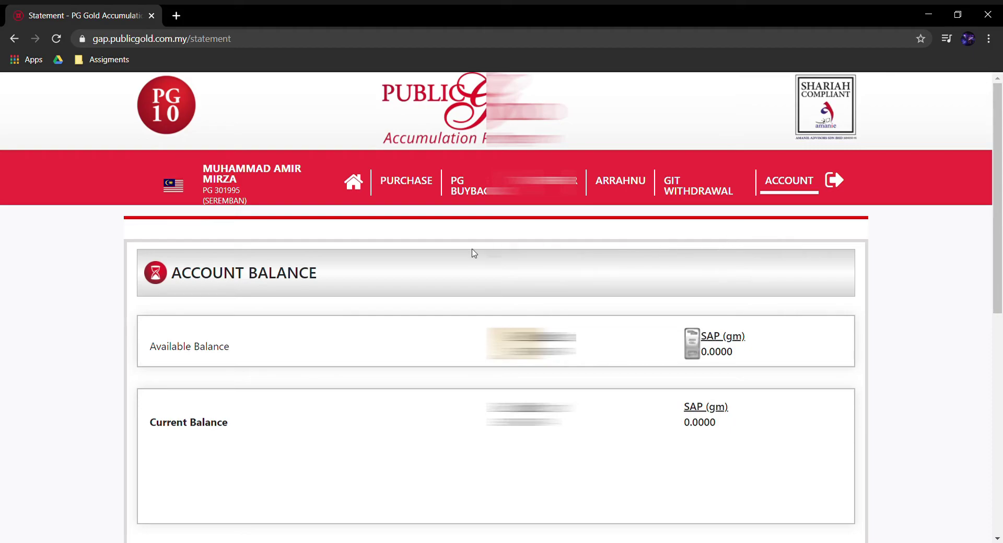
pyautogui.scroll(-5, 345, 293)
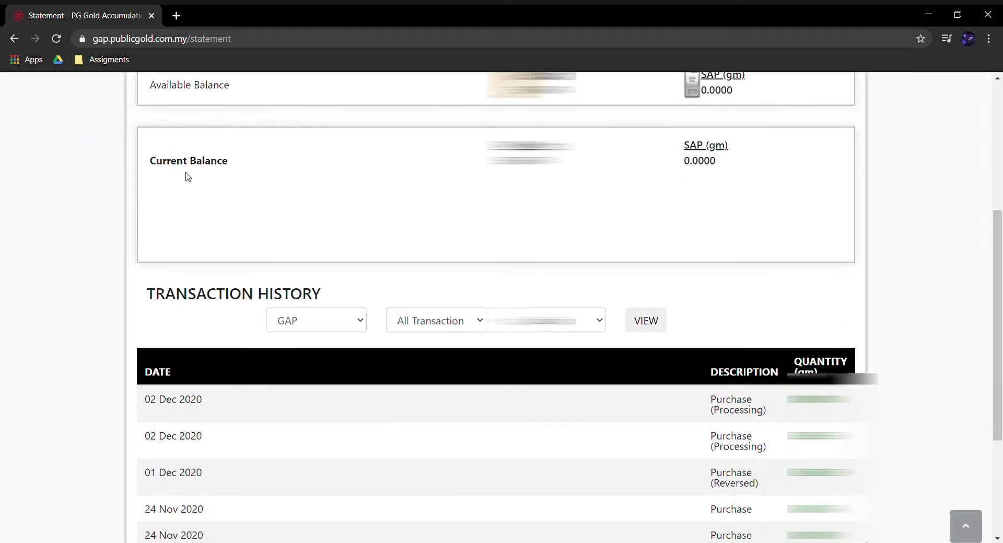
pyautogui.scroll(2, 243, 243)
pyautogui.scroll(-1, 190, 292)
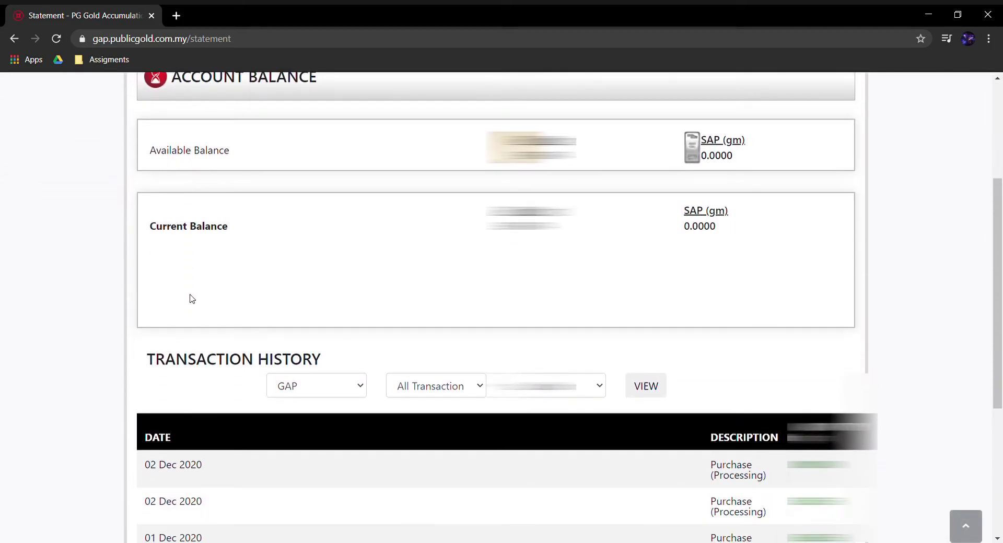
pyautogui.scroll(-5, 191, 300)
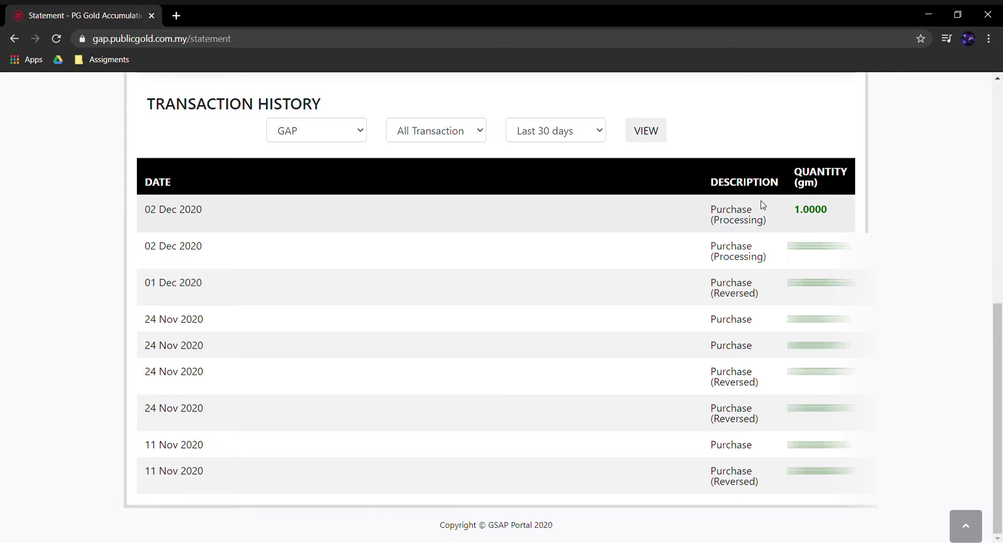
pyautogui.moveTo(712, 220); pyautogui.dragTo(762, 230)
pyautogui.click(755, 224)
pyautogui.scroll(2, 757, 230)
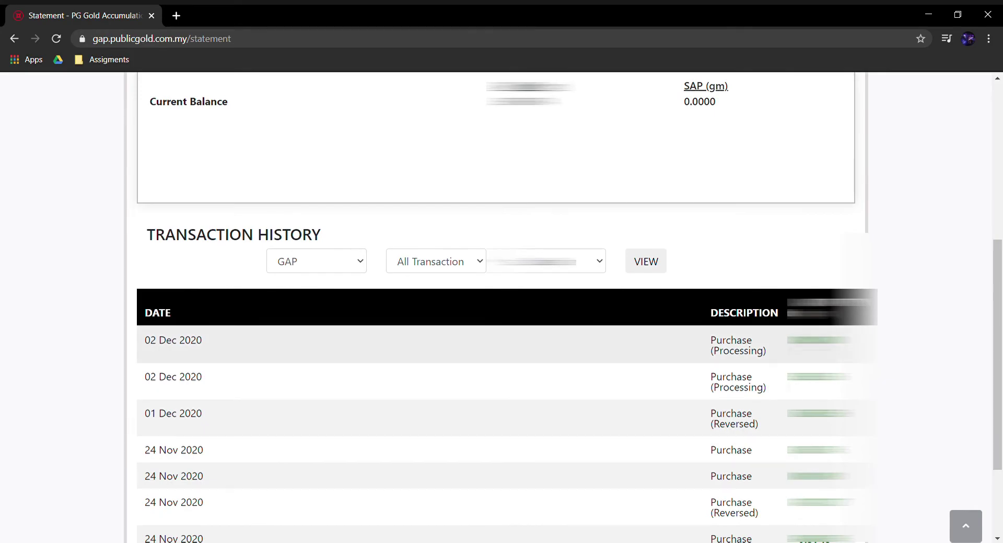
pyautogui.scroll(6, 787, 358)
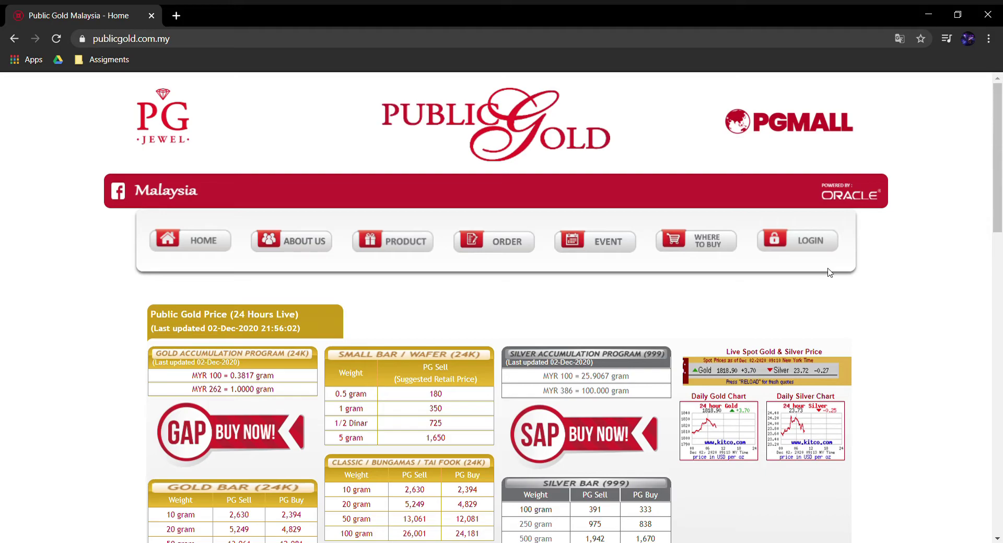
# Log in to the Public Gold account with the username and account password and go back to the Classic Site
pyautogui.click(830, 252)
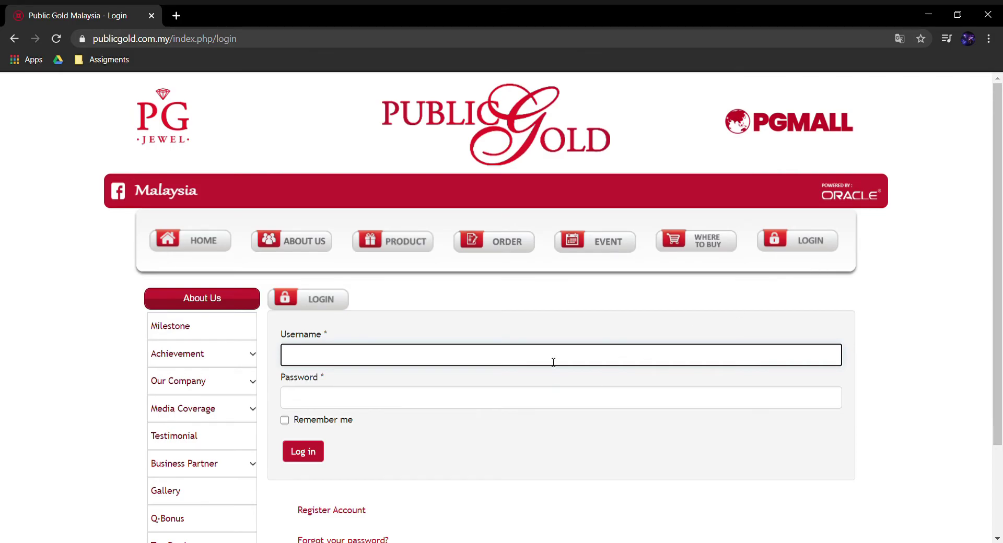
pyautogui.click(353, 401)
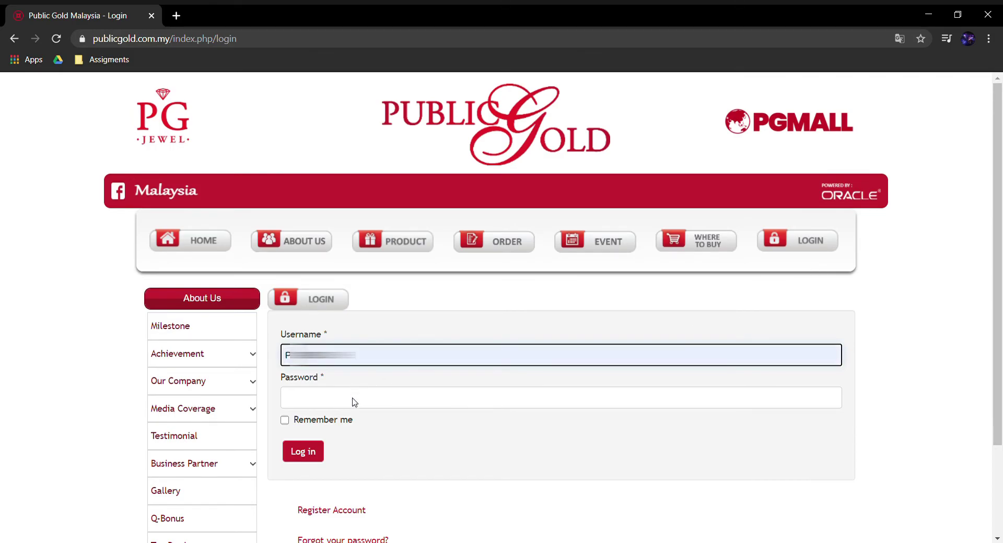
pyautogui.click(360, 406)
pyautogui.hotkey('ctrl', 'v')
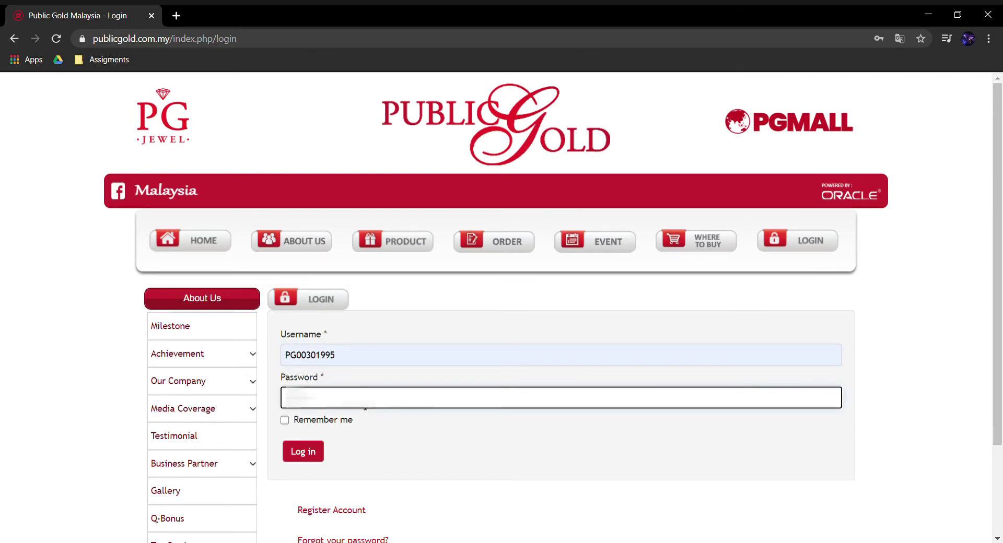
pyautogui.write('**')
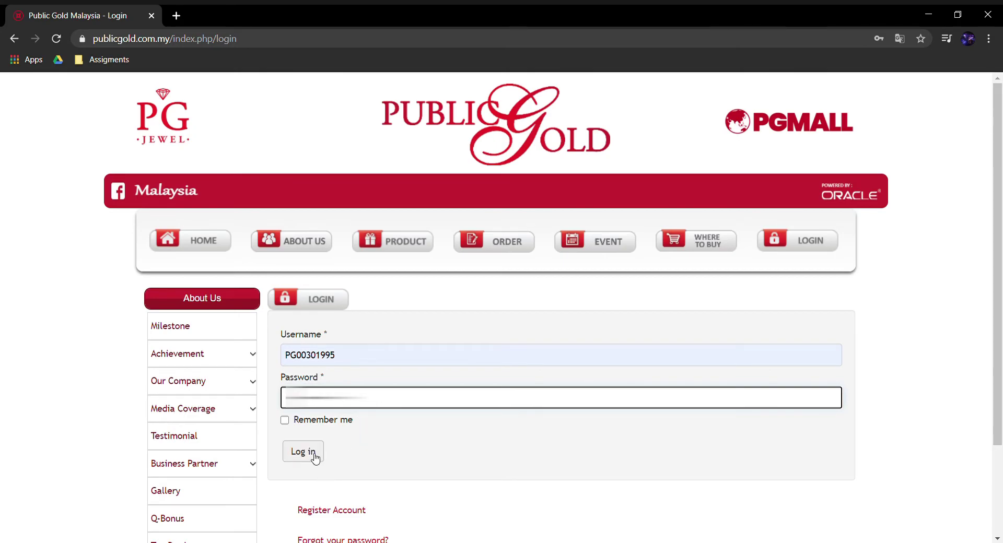
pyautogui.click(316, 458)
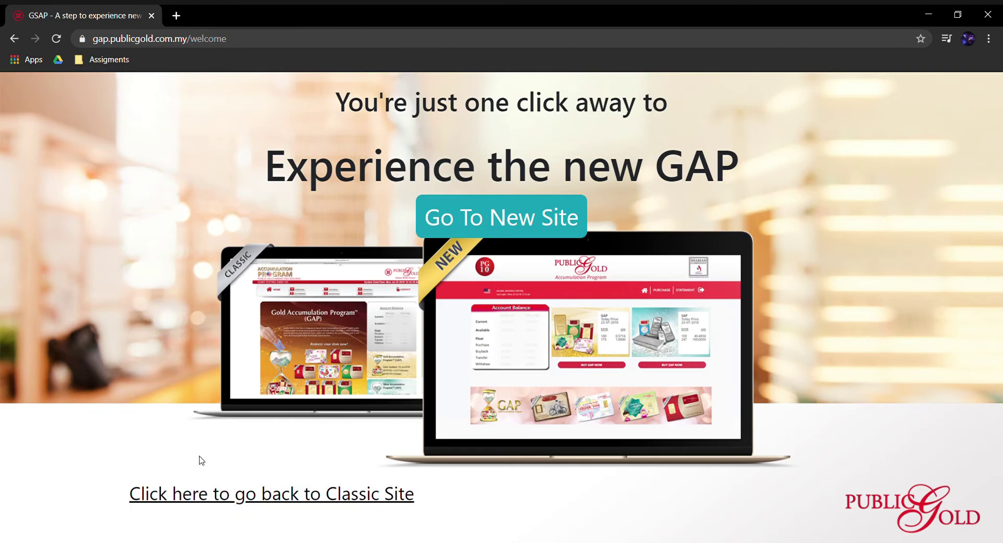
pyautogui.click(386, 503)
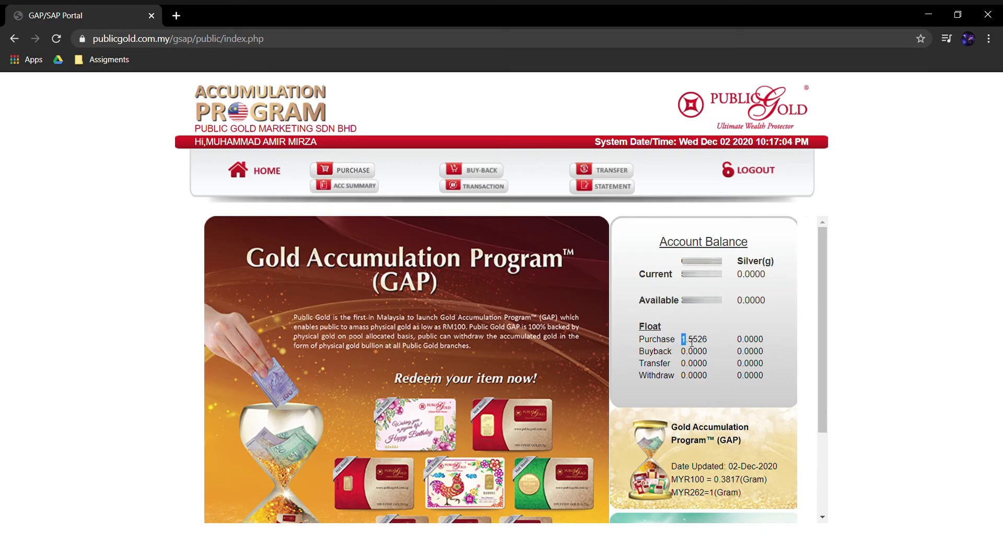
# Check the gold Purchase amount under Float in the account balance
pyautogui.moveTo(691, 342)
pyautogui.mouseDown()
pyautogui.moveTo(697, 334)
pyautogui.moveTo(709, 347)
pyautogui.mouseUp()
pyautogui.click(692, 347)
pyautogui.moveTo(711, 345); pyautogui.dragTo(683, 343)
pyautogui.click(705, 347)
pyautogui.click(682, 343)
pyautogui.click(486, 193)
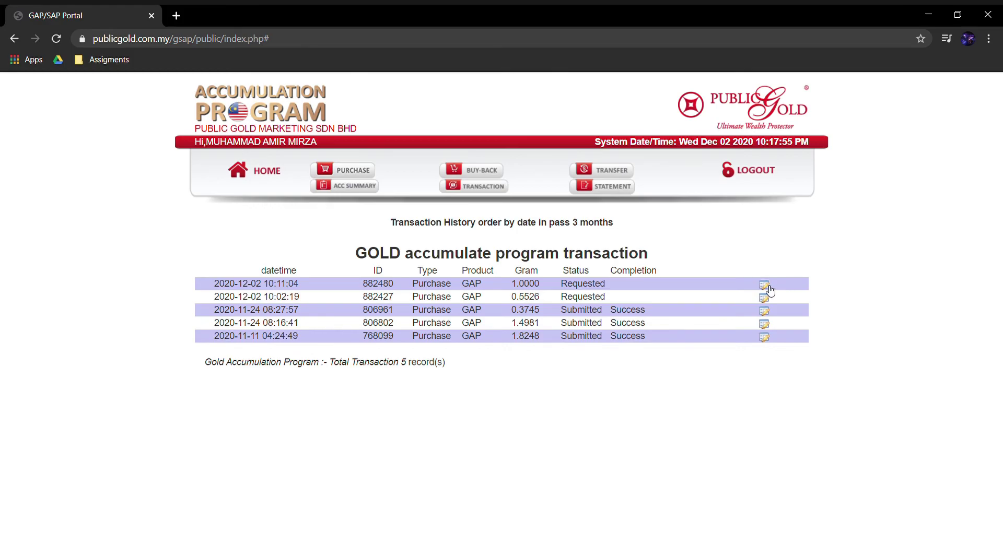
pyautogui.click(770, 314)
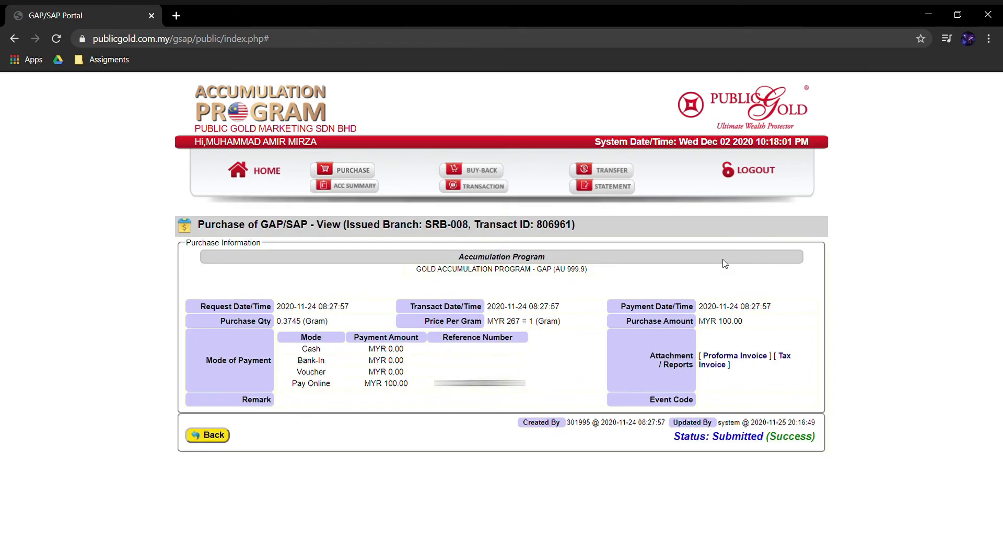
pyautogui.click(760, 358)
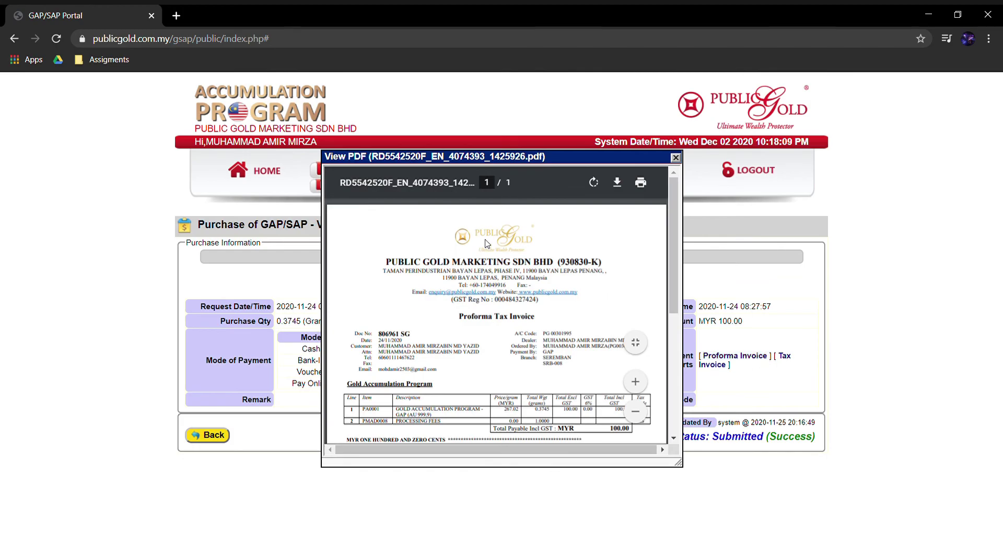
# Read through the proforma invoice's customer details, purchase lines and risk disclosure, and close it
pyautogui.scroll(-4, 527, 307)
pyautogui.scroll(5, 527, 306)
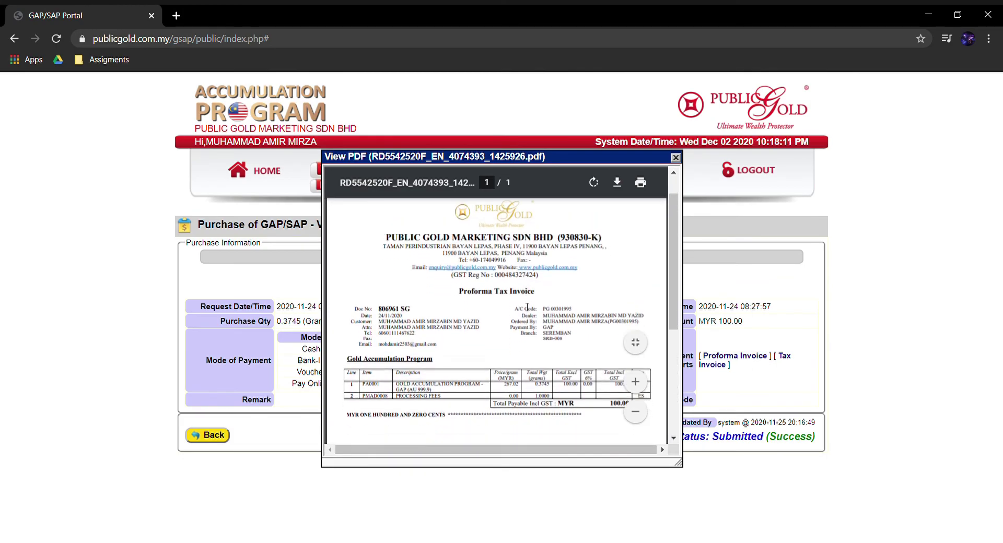
pyautogui.scroll(-1, 525, 306)
pyautogui.scroll(1, 532, 312)
pyautogui.scroll(-1, 533, 313)
pyautogui.scroll(2, 539, 328)
pyautogui.scroll(-3, 539, 329)
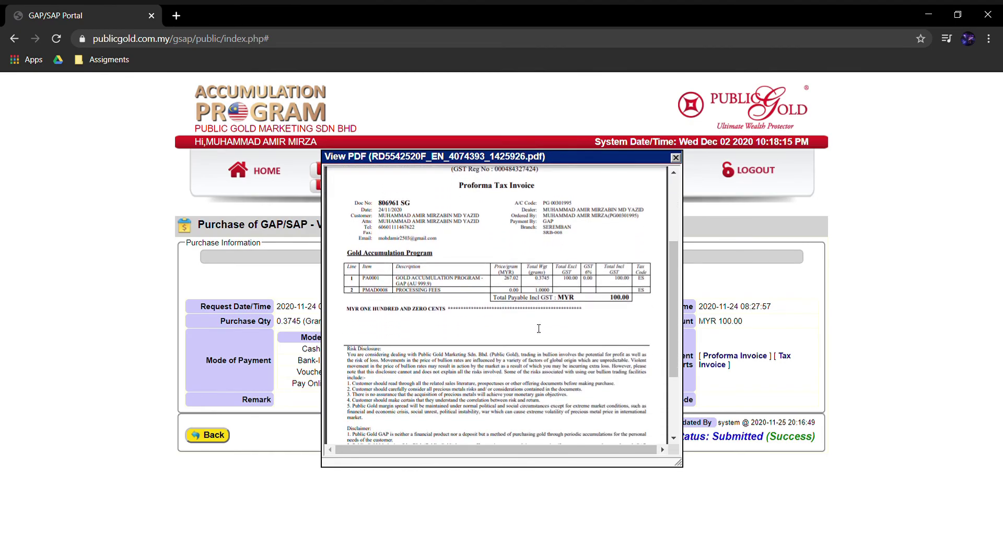
pyautogui.scroll(1, 539, 328)
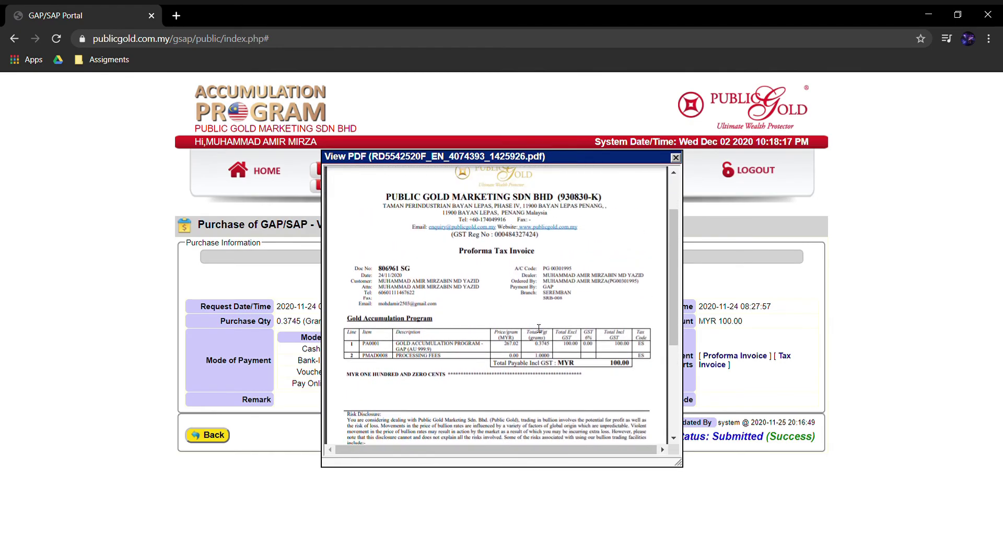
pyautogui.click(676, 157)
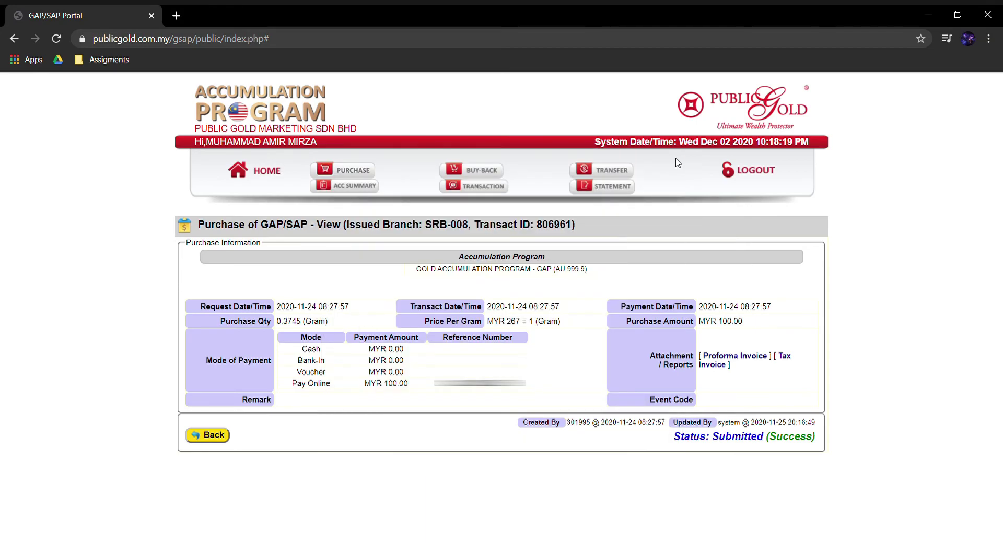
# Reopen the proforma invoice to review its purchase lines, close it, and log out of the GAP/SAP portal
pyautogui.click(759, 361)
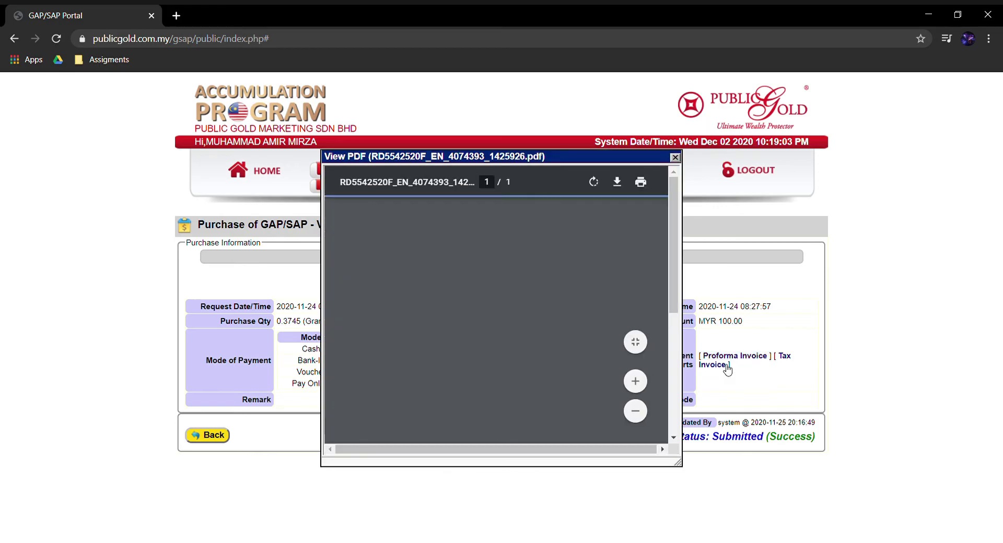
pyautogui.scroll(-5, 536, 306)
pyautogui.scroll(5, 537, 306)
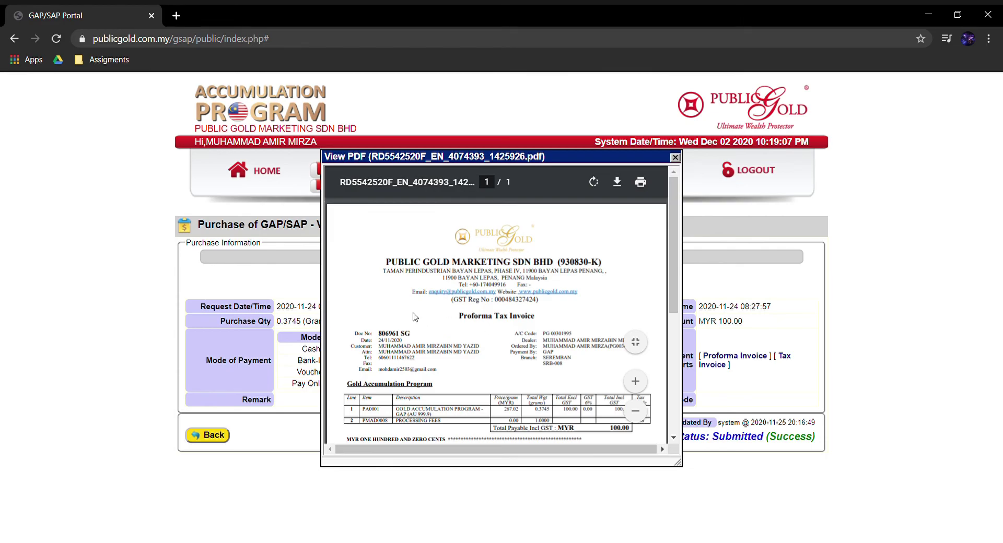
pyautogui.scroll(-1, 403, 345)
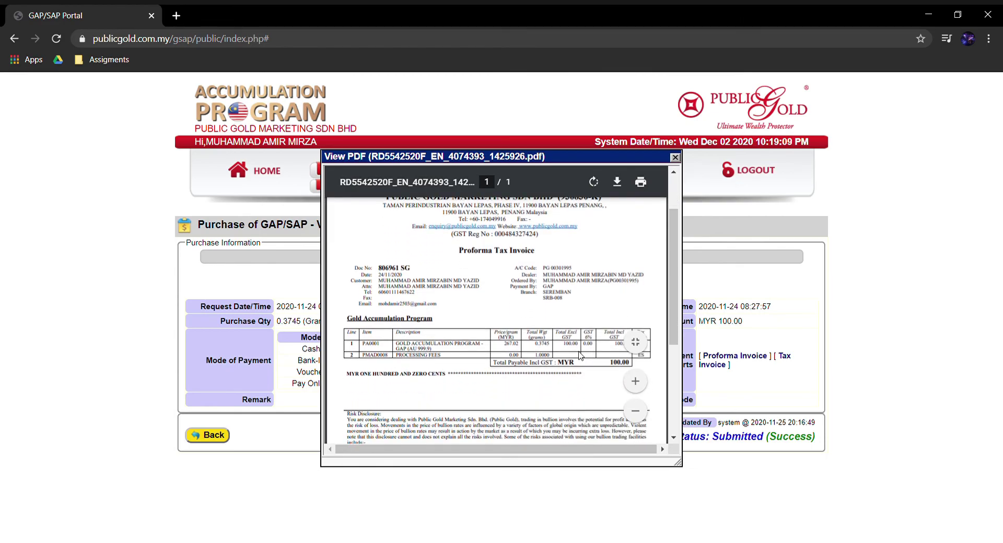
pyautogui.click(677, 159)
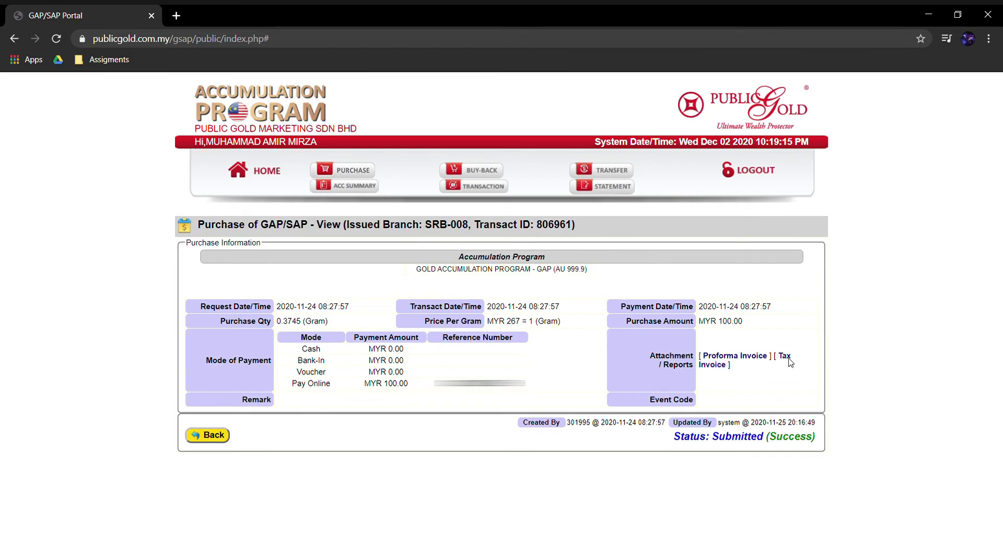
pyautogui.click(757, 177)
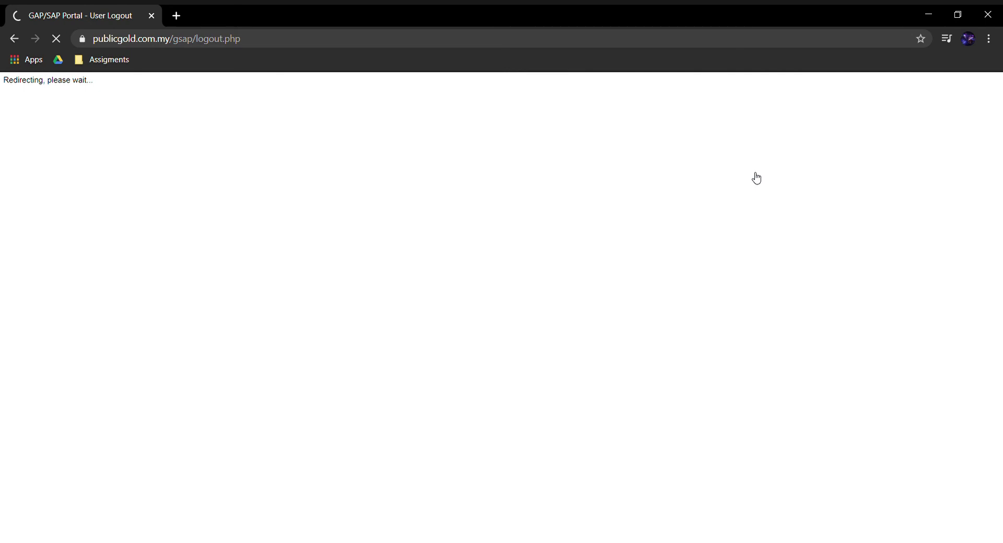